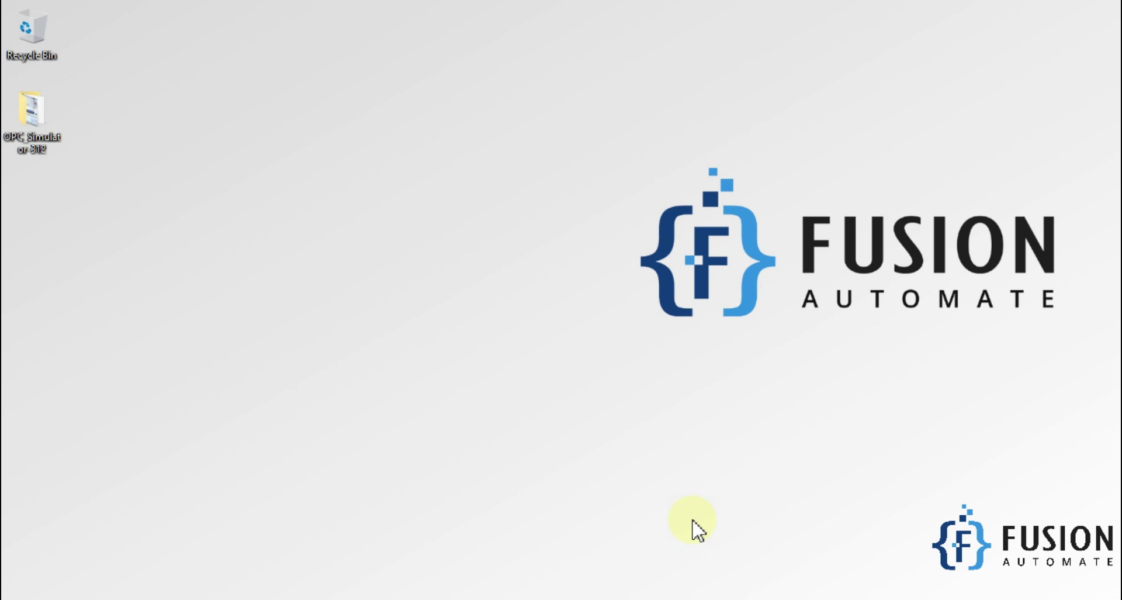
Scroll the Download OPC Tools page to the Simulator OPC Server card, highlighting its heading.
left_click(32, 145)
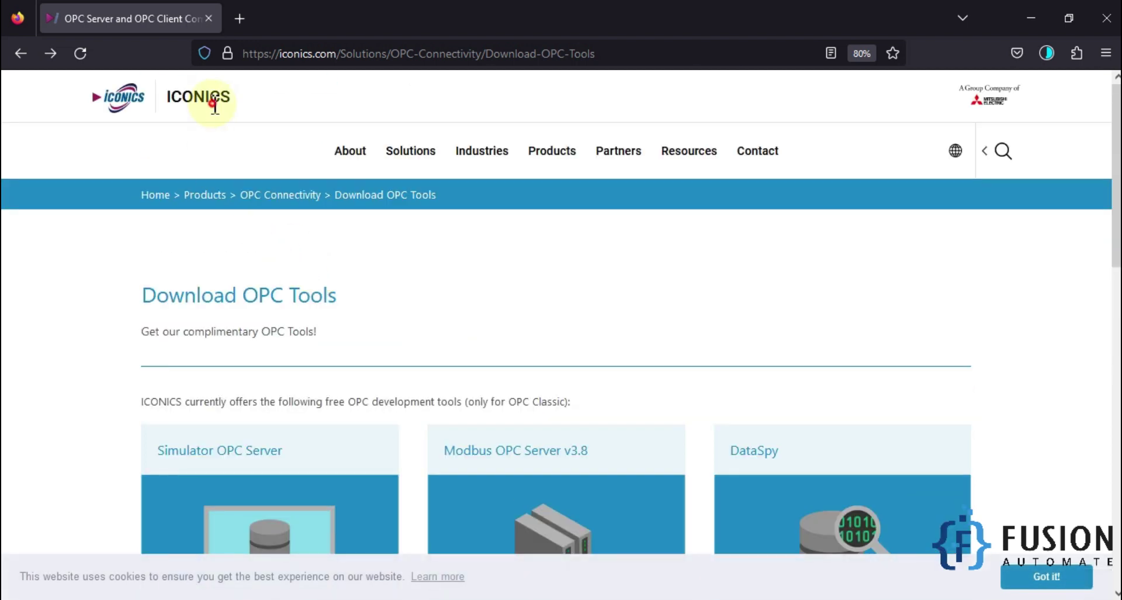
double_click(215, 101)
scroll(276, 257, "down", 2)
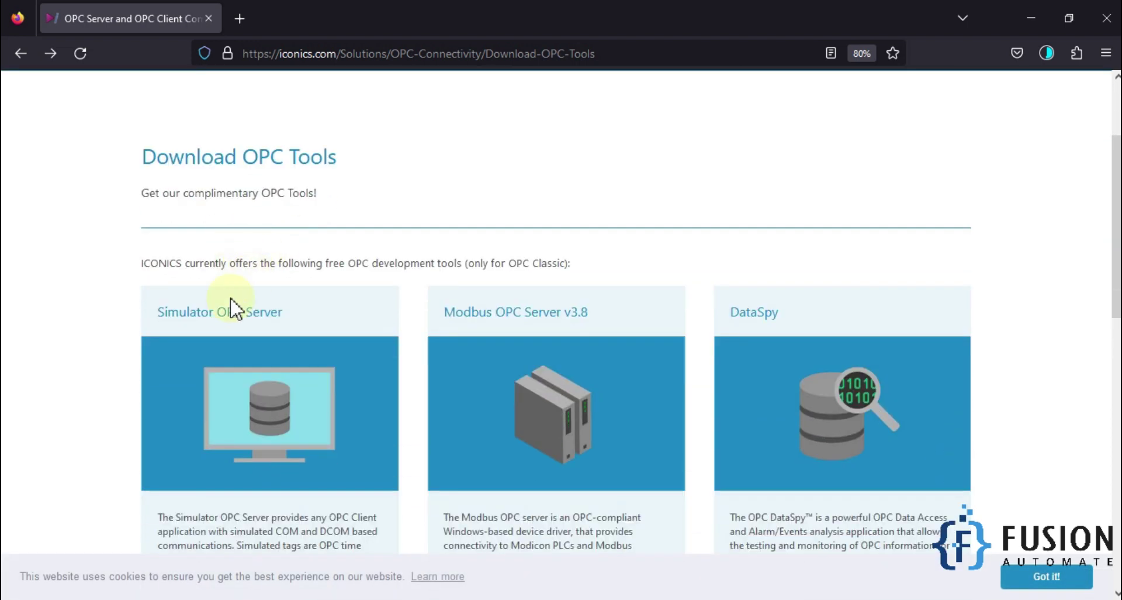
triple_click(234, 320)
scroll(244, 310, "down", 2)
triple_click(234, 244)
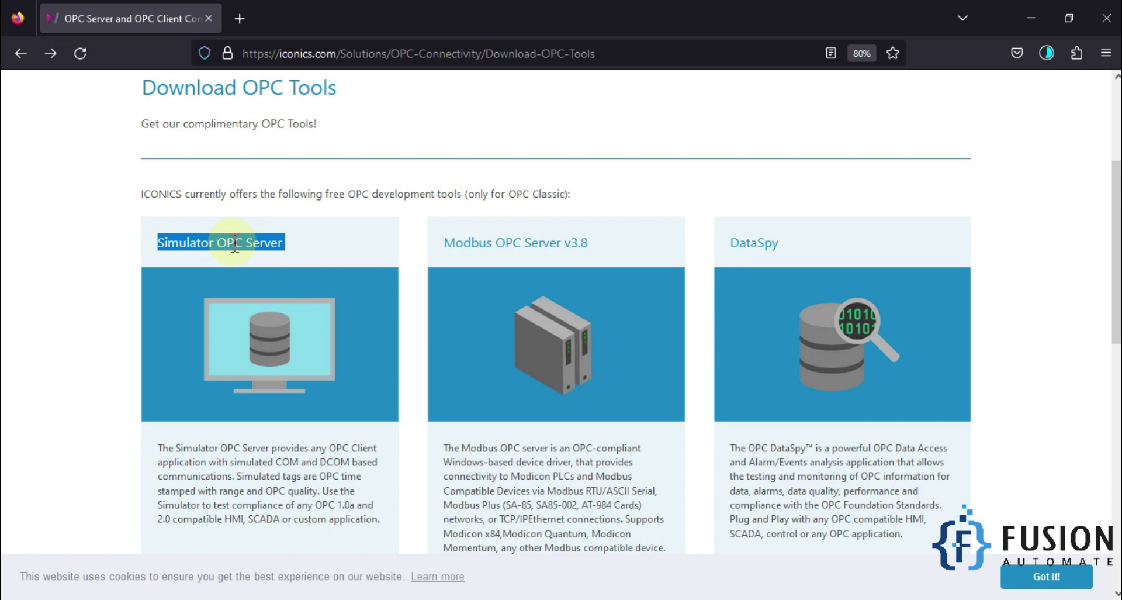
left_click(232, 243)
triple_click(229, 246)
scroll(264, 243, "down", 4)
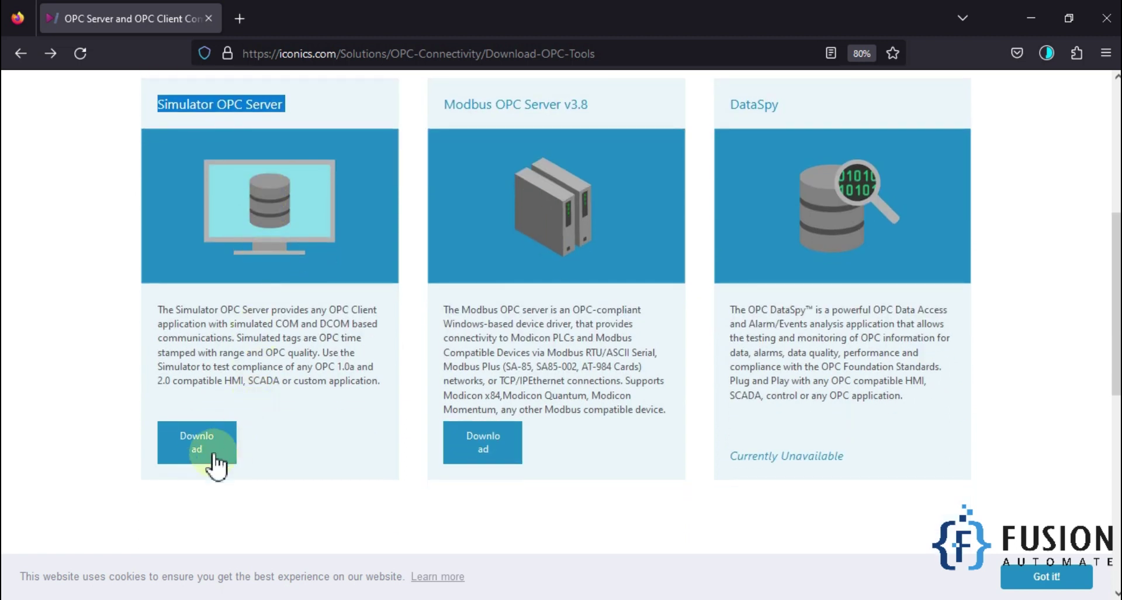
Request the Simulator OPC Server download, agree to the ICONICS license, and scroll through the request form.
left_click(210, 457)
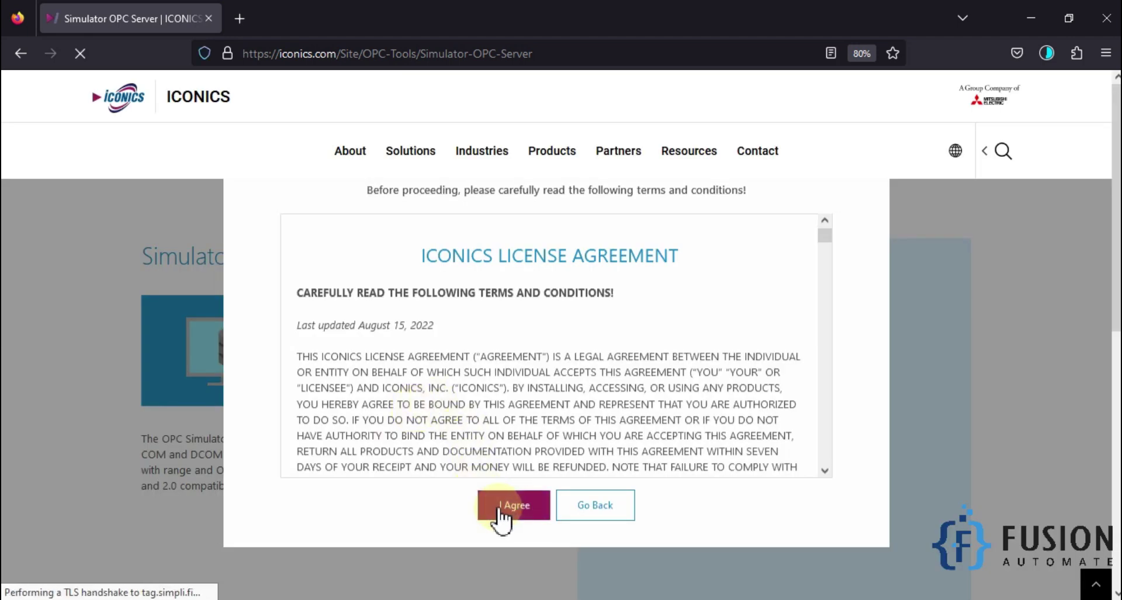
left_click(522, 508)
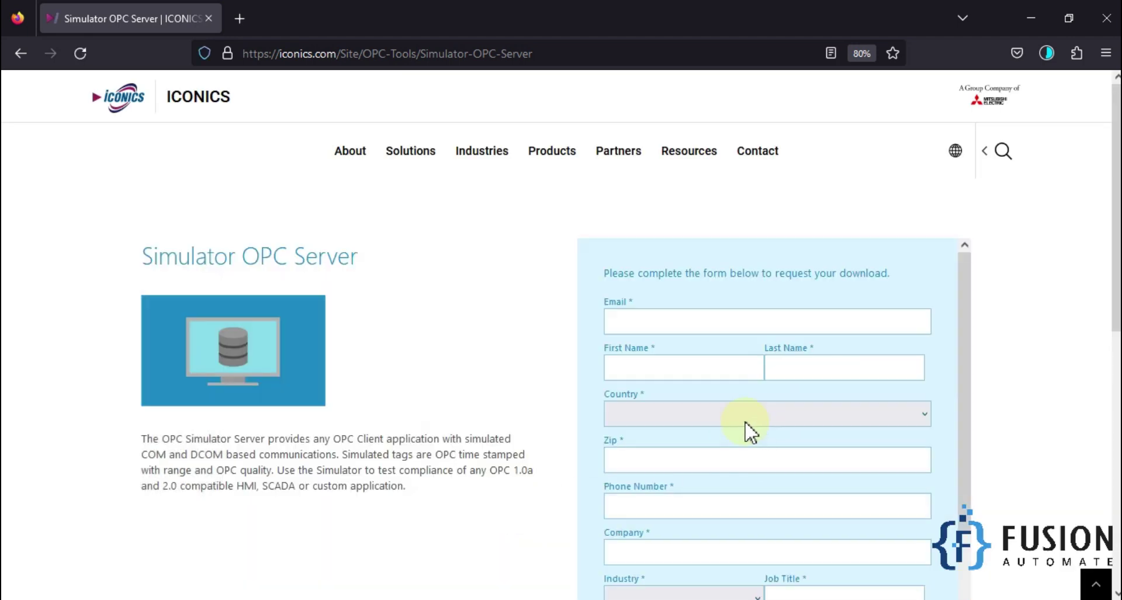
scroll(660, 299, "down", 2)
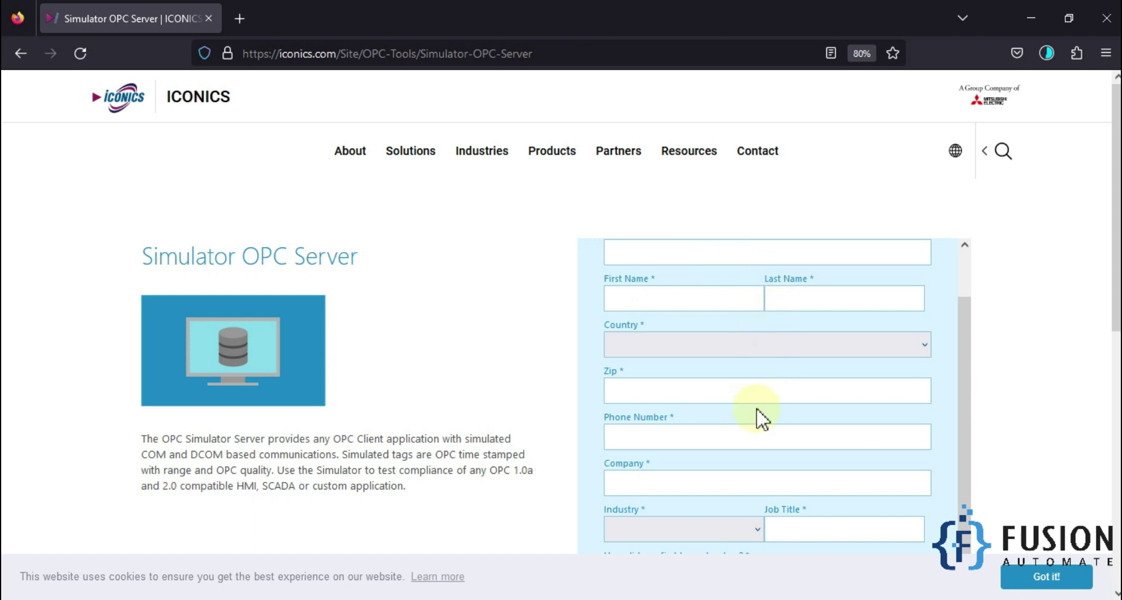
scroll(815, 392, "down", 3)
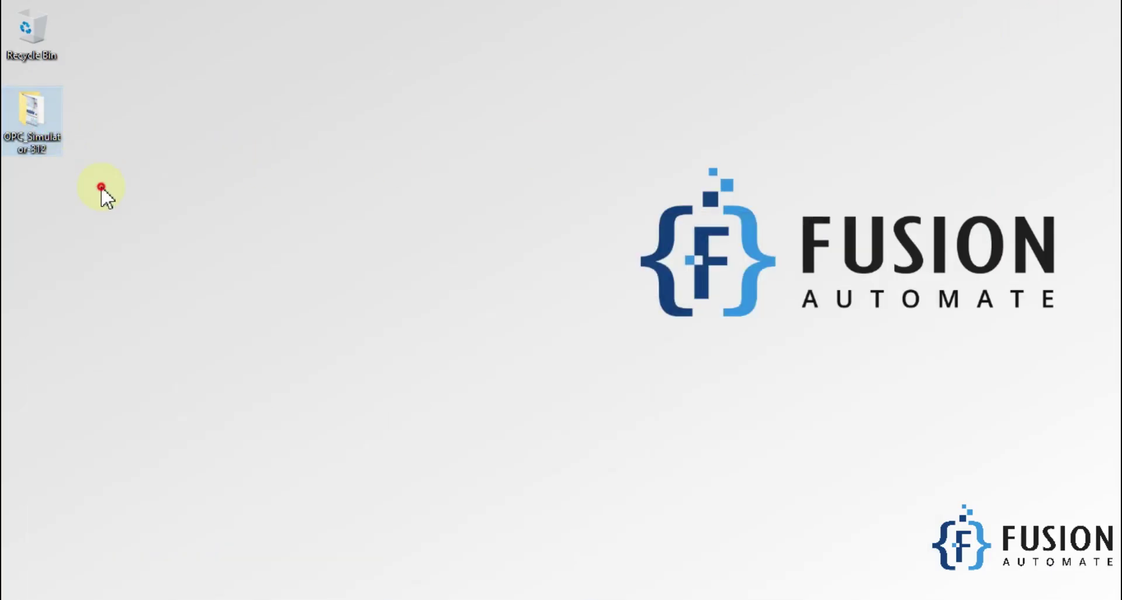
Open the OPC_Simulator-312 desktop folder and run setup.exe.
double_click(42, 139)
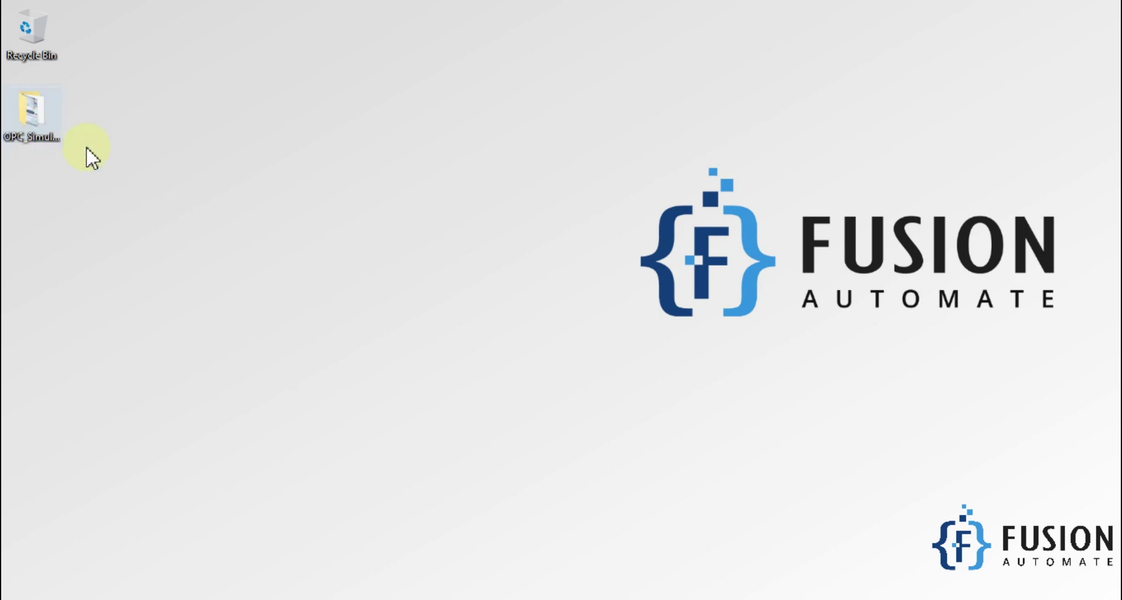
left_click(248, 229)
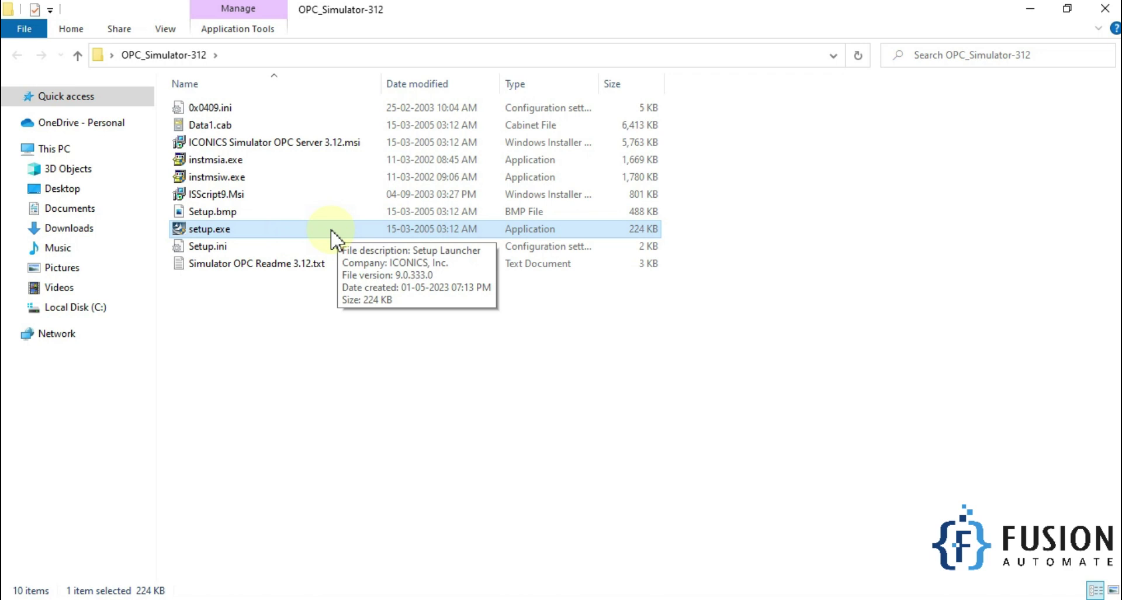
double_click(260, 231)
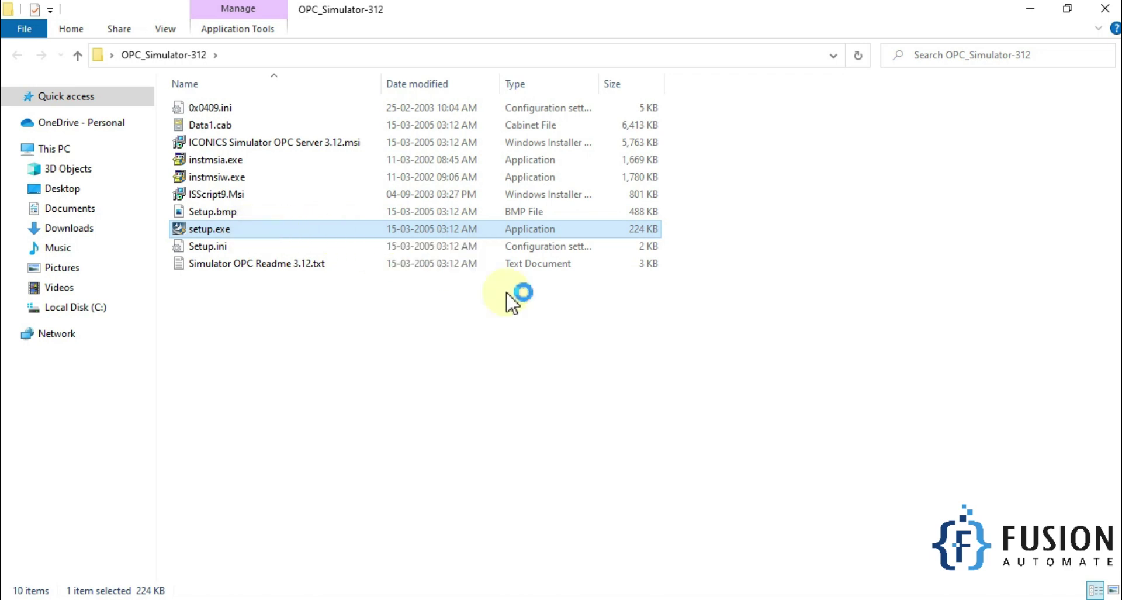
Minimize File Explorer while the InstallShield Wizard prepares its welcome page.
left_click(1031, 10)
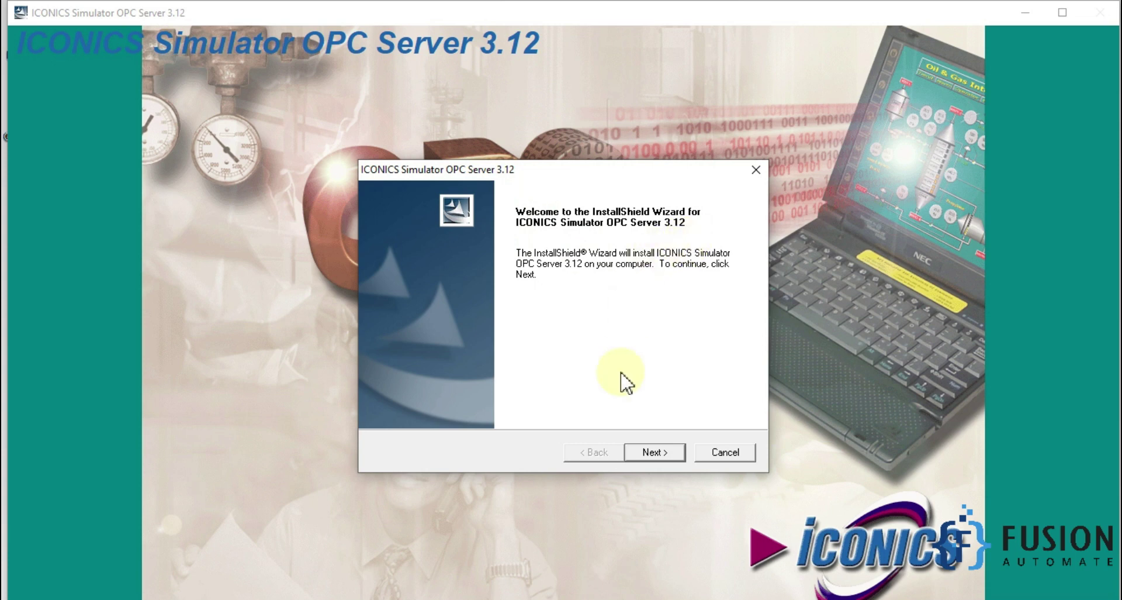
Accept the licence, enter company name 'Fusion Automate', and keep the default destination folder.
left_click(672, 456)
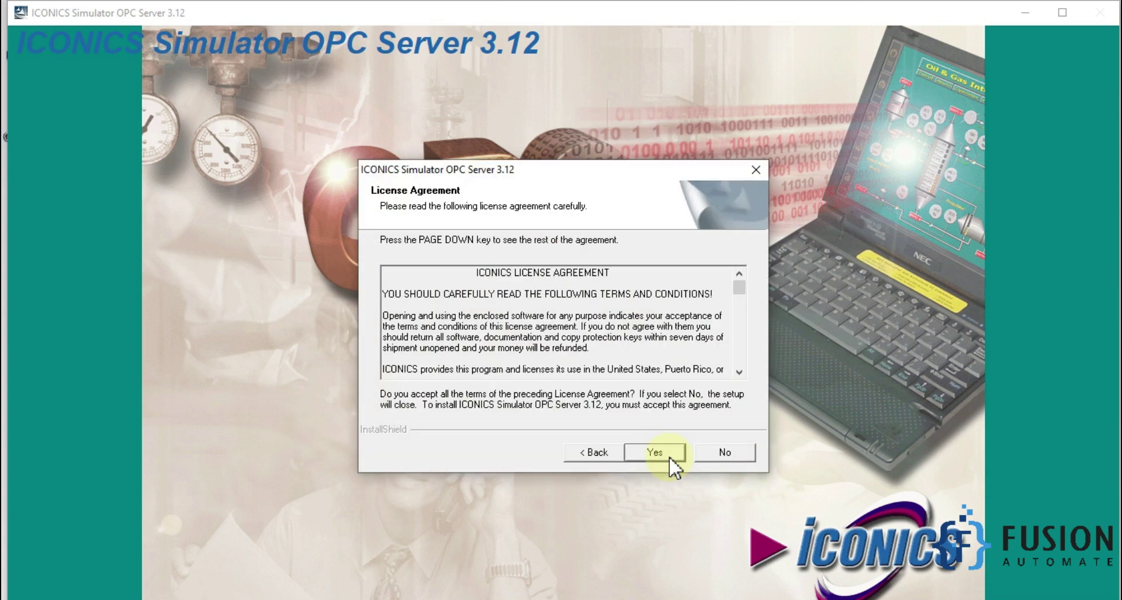
left_click(670, 459)
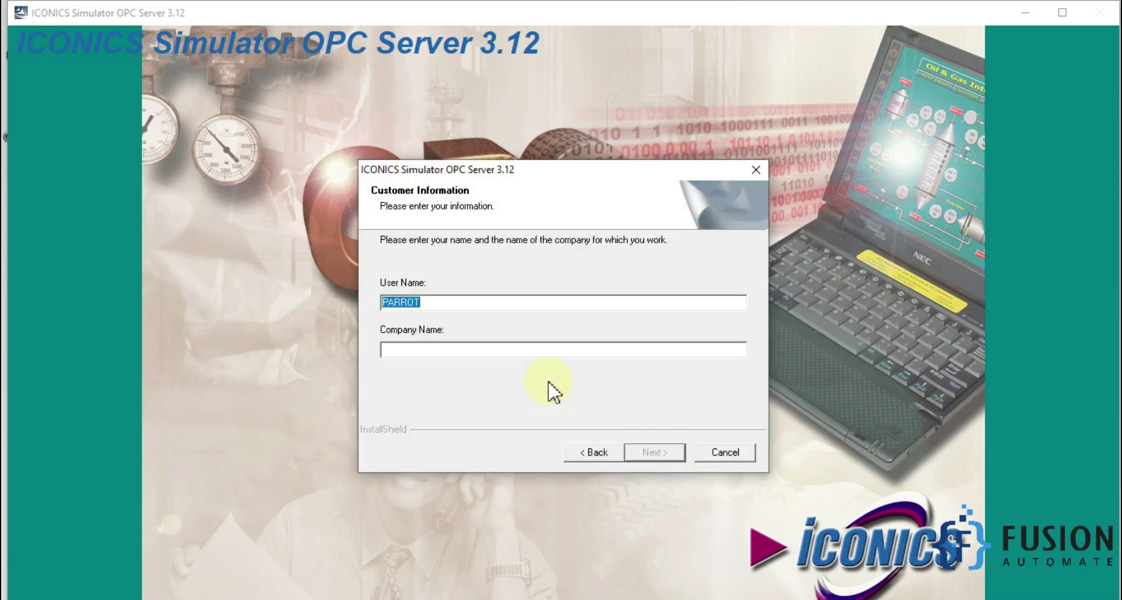
left_click(499, 346)
type("Fusion Automate")
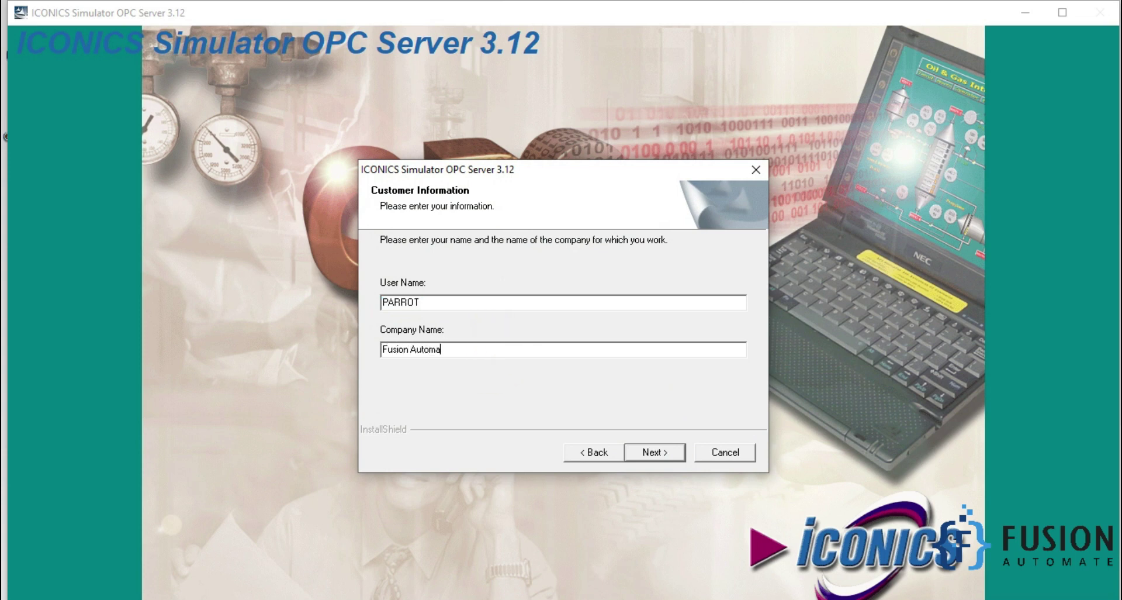
left_click(649, 449)
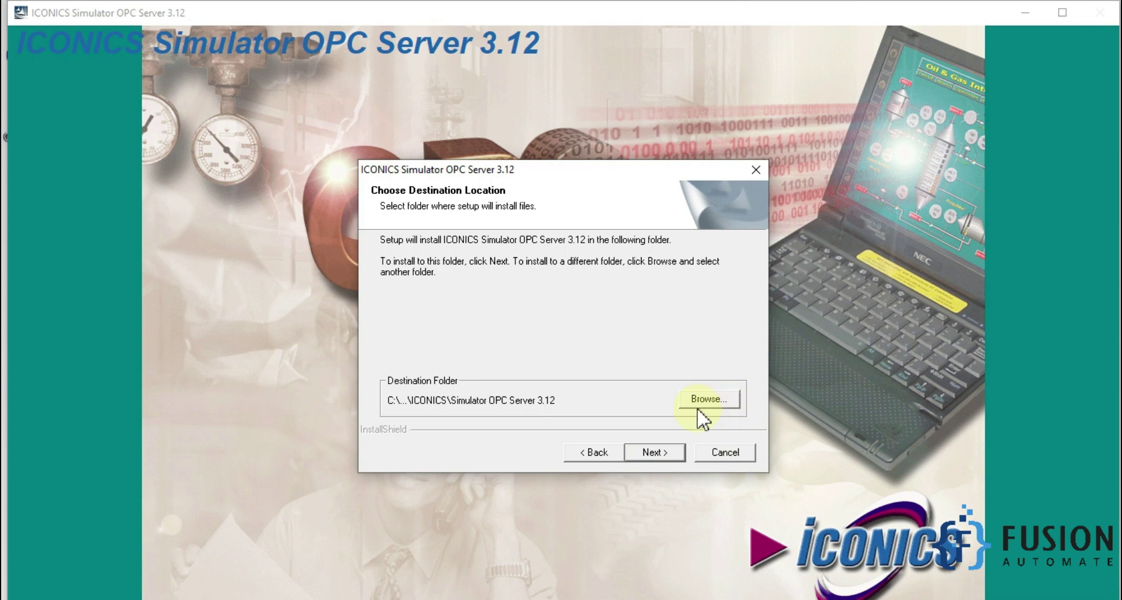
left_click(651, 452)
Keep the default program folder, install with XML-DA now, and clear View Readme File.
left_click(651, 456)
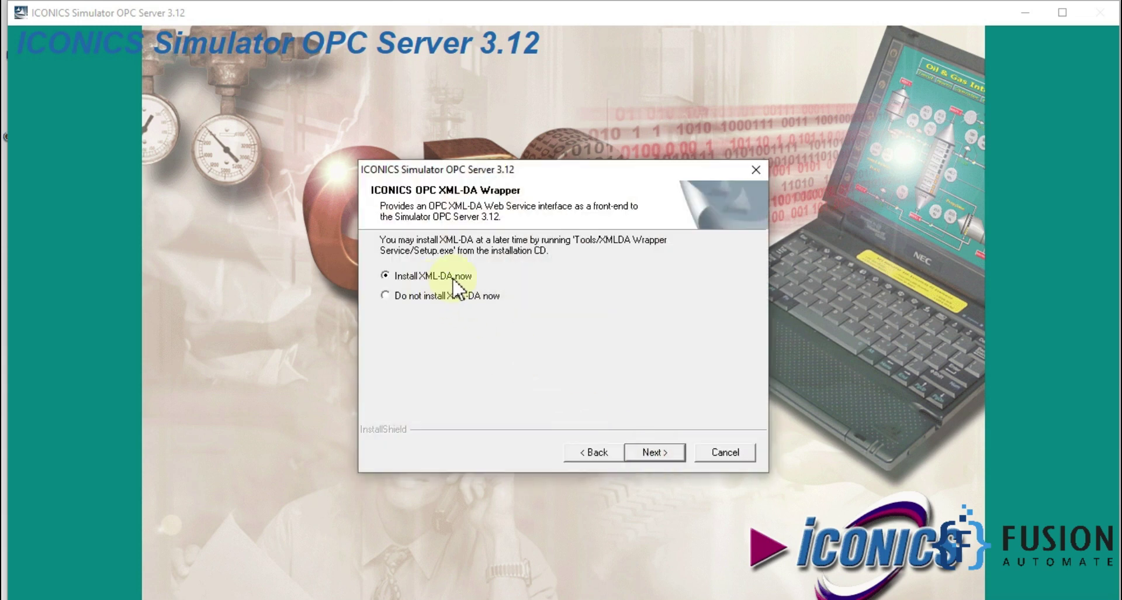
left_click(659, 449)
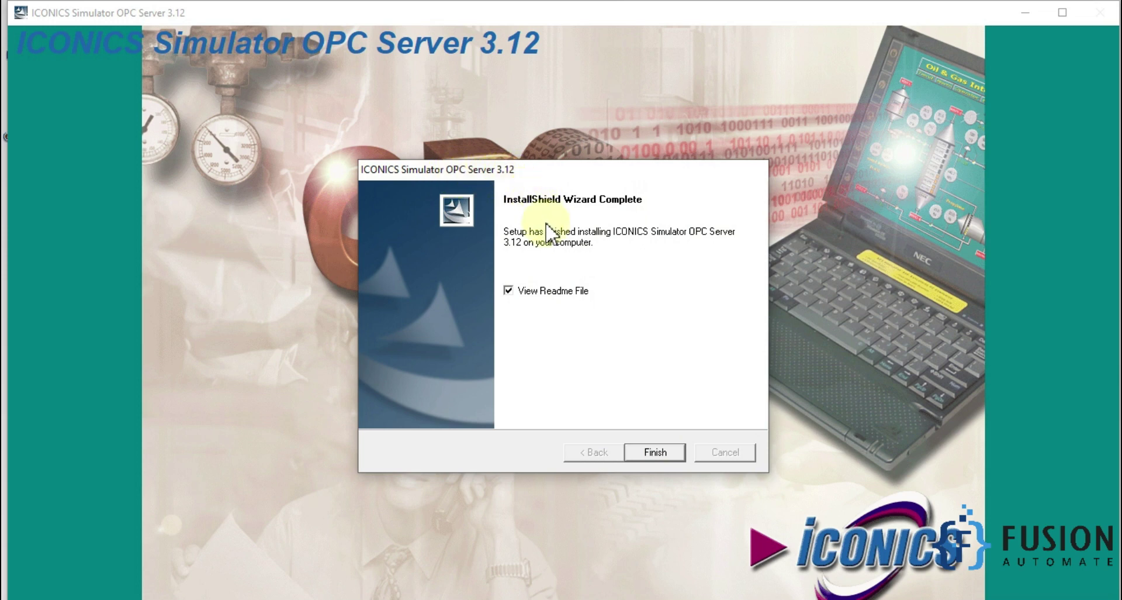
left_click(508, 293)
Finish setup and expand the Start-menu ICONICS Simulator OPC Server 3.12 folder to check its shortcuts.
left_click(669, 452)
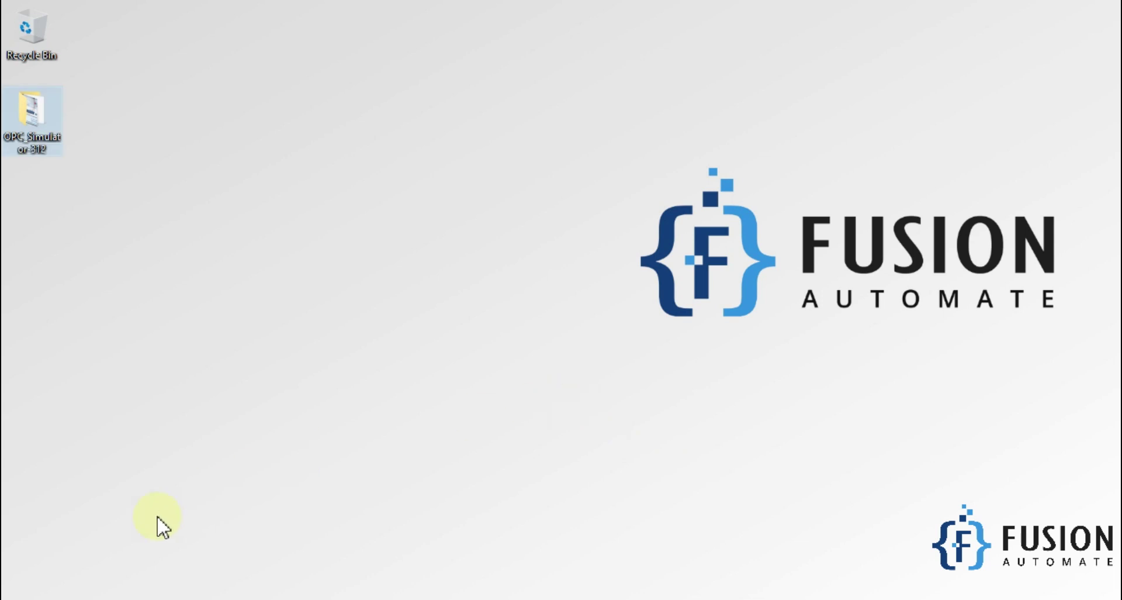
key("super")
scroll(135, 456, "down", 3)
scroll(163, 409, "down", 10)
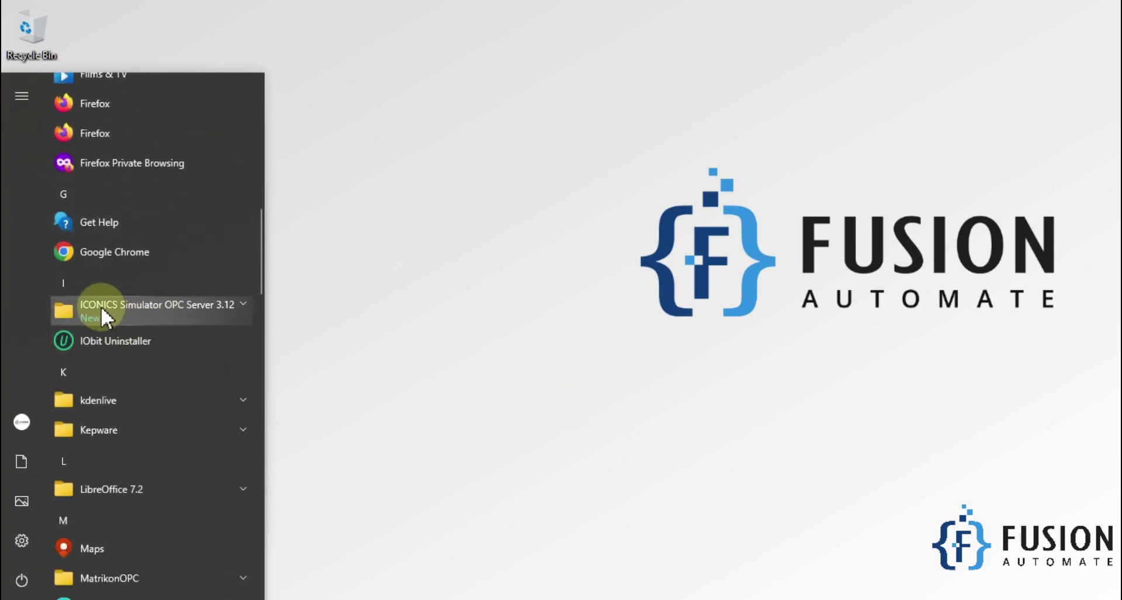
left_click(228, 308)
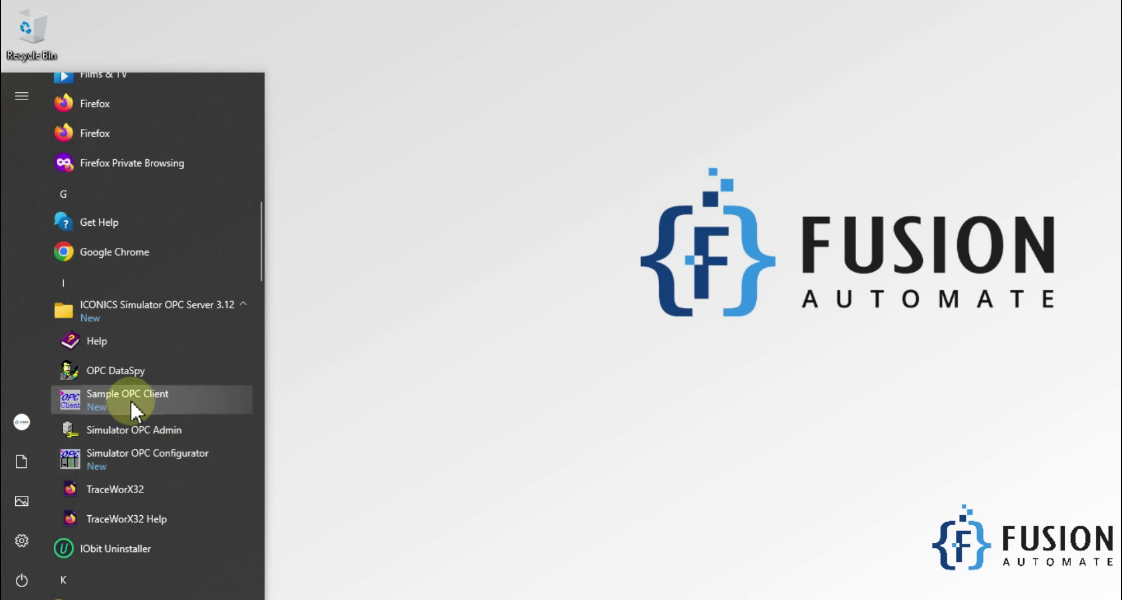
left_click(471, 355)
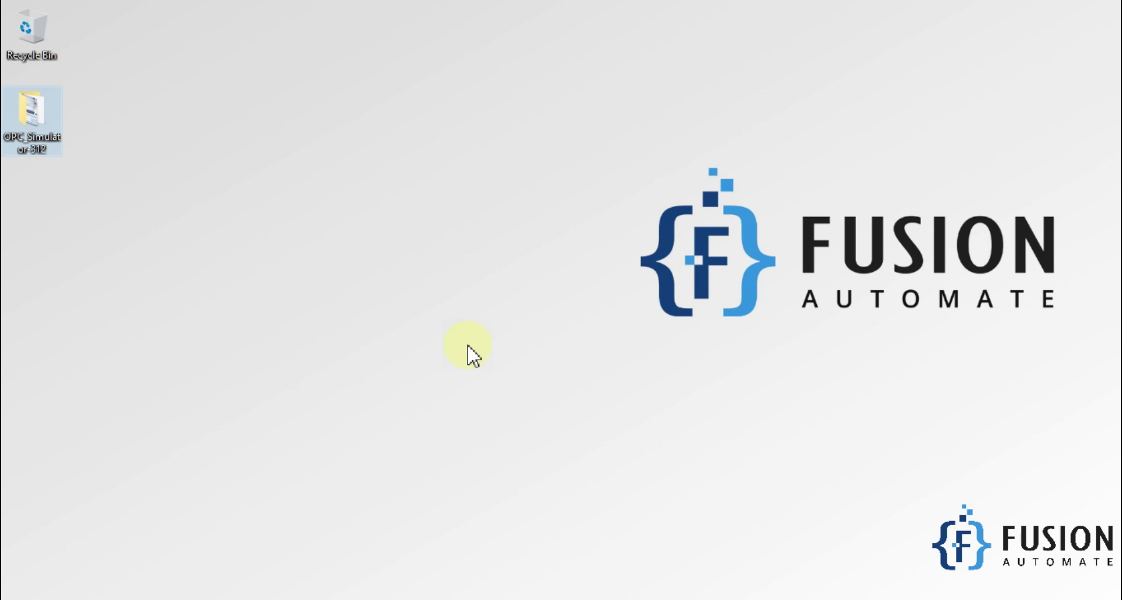